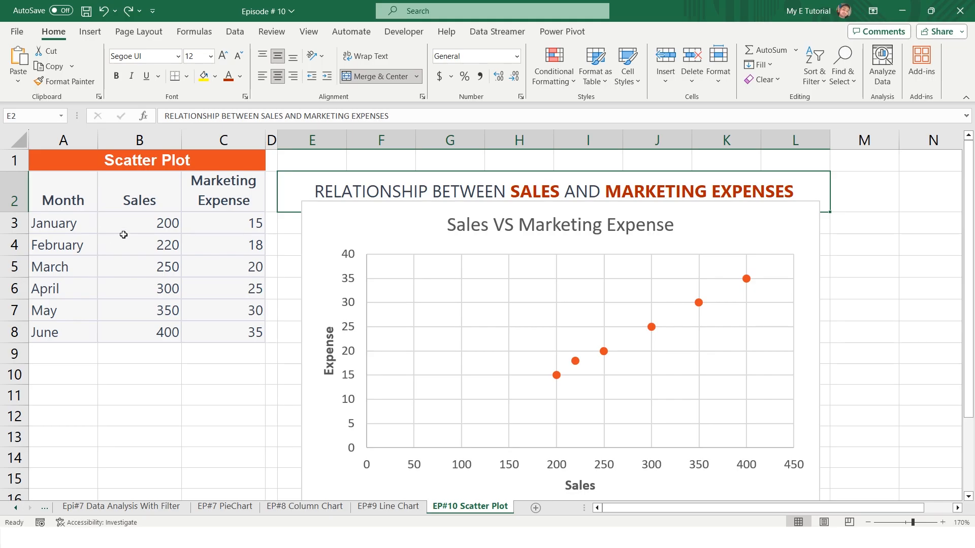
{"action": "left_click_drag", "start_coordinate": [64, 190], "coordinate": [72, 302]}
{"action": "left_click_drag", "start_coordinate": [137, 199], "coordinate": [142, 335]}
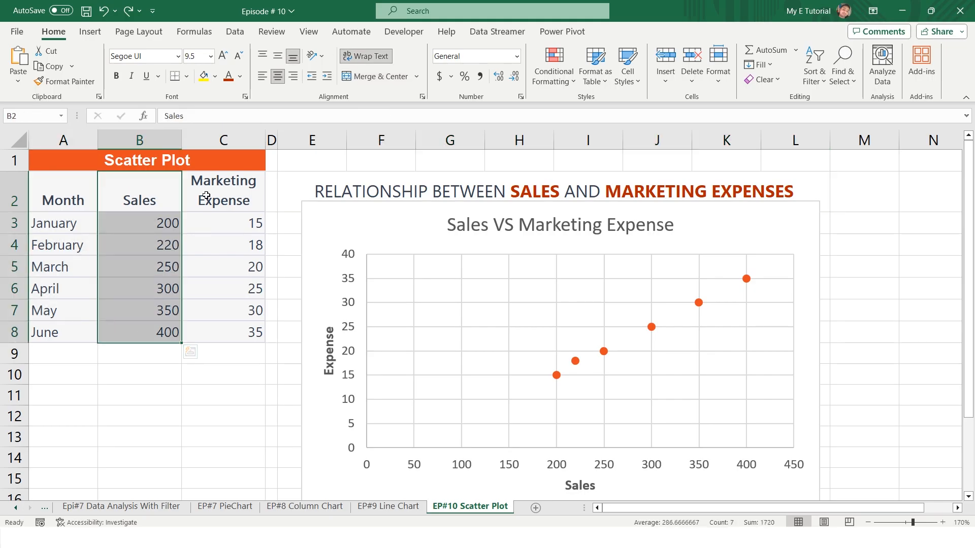
{"action": "left_click_drag", "start_coordinate": [213, 198], "coordinate": [234, 330]}
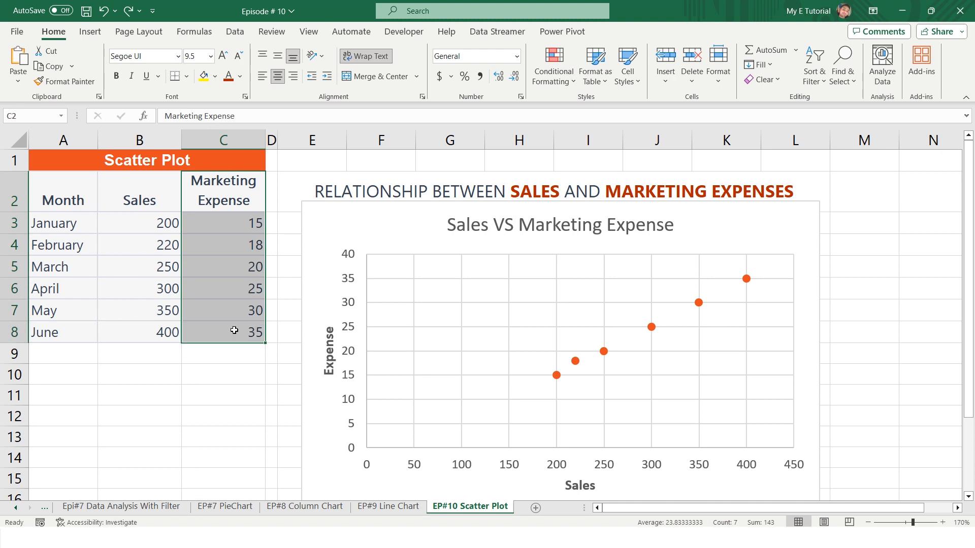
{"action": "left_click", "coordinate": [227, 224]}
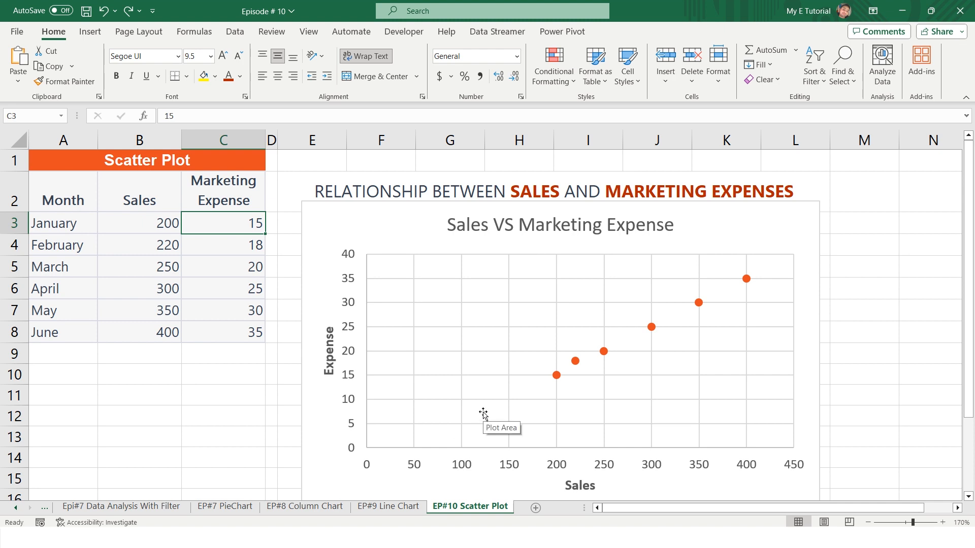
Step: Delete the existing Sales VS Marketing Expense scatter chart from the sheet
{"action": "left_click", "coordinate": [421, 214]}
{"action": "key", "text": "Delete"}
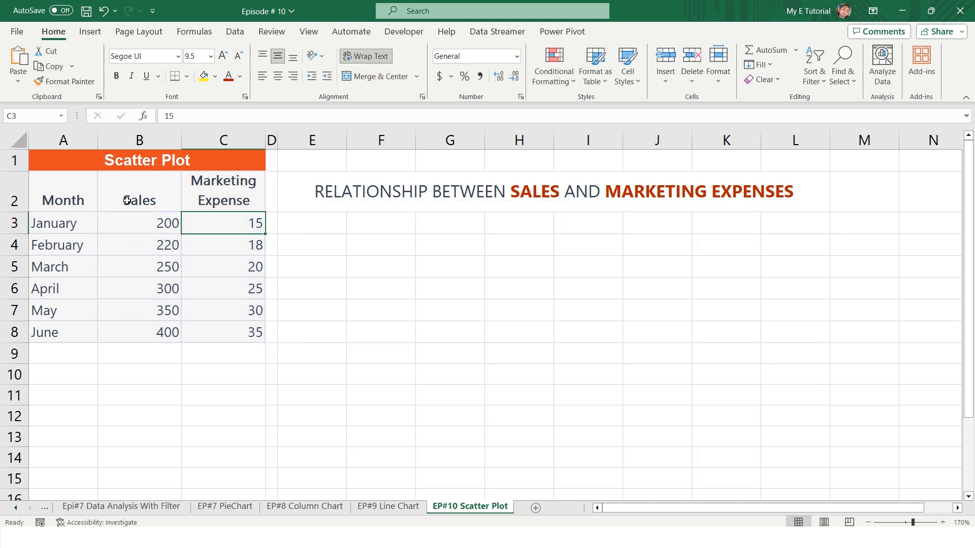
Step: Insert a scatter chart with smooth lines and markers from the Sales and Marketing Expense data in B2:C8
{"action": "left_click_drag", "start_coordinate": [137, 198], "coordinate": [235, 328]}
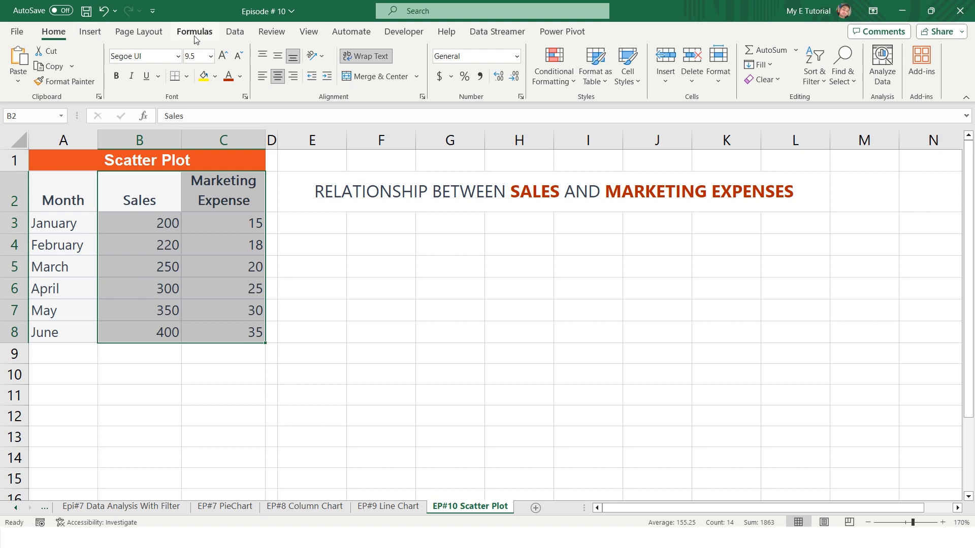
{"action": "left_click", "coordinate": [90, 32]}
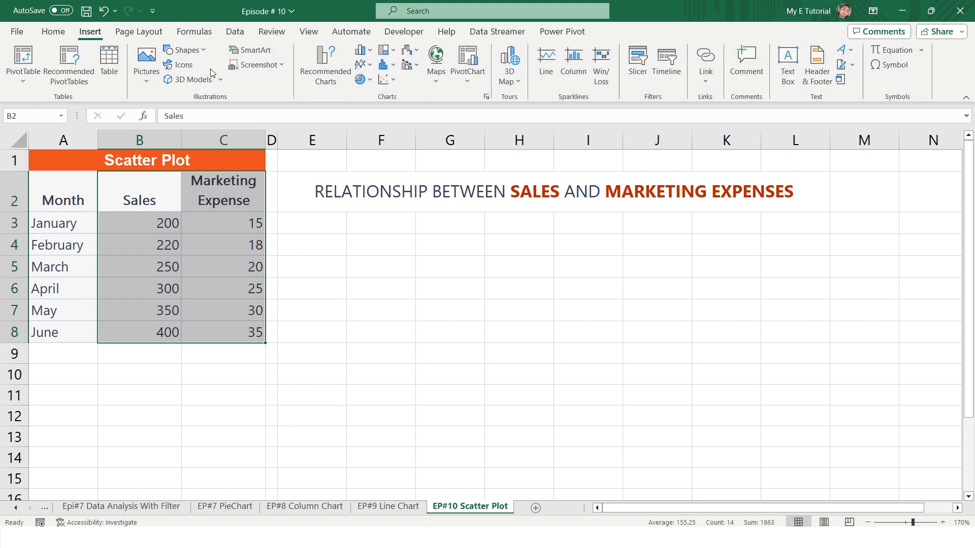
{"action": "left_click", "coordinate": [323, 76]}
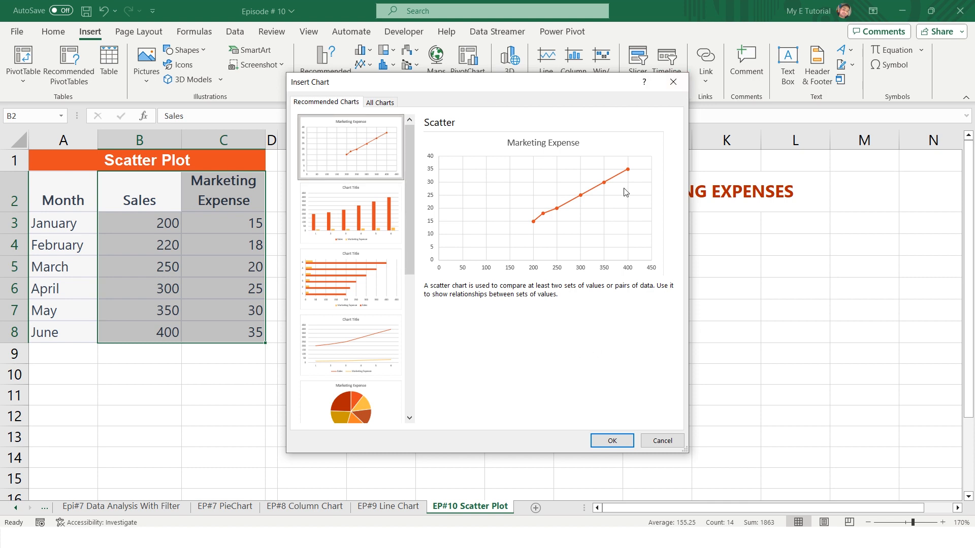
{"action": "left_click", "coordinate": [673, 82]}
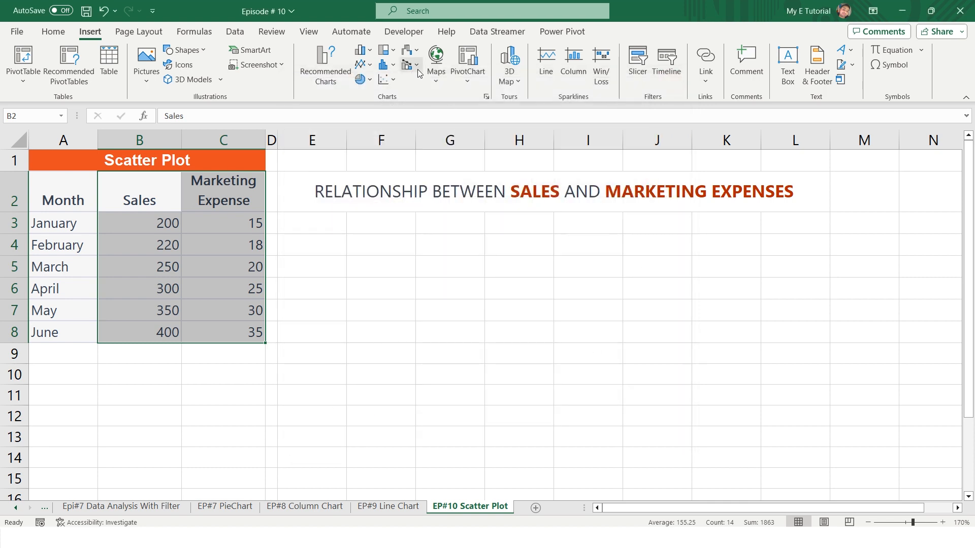
{"action": "left_click", "coordinate": [396, 80]}
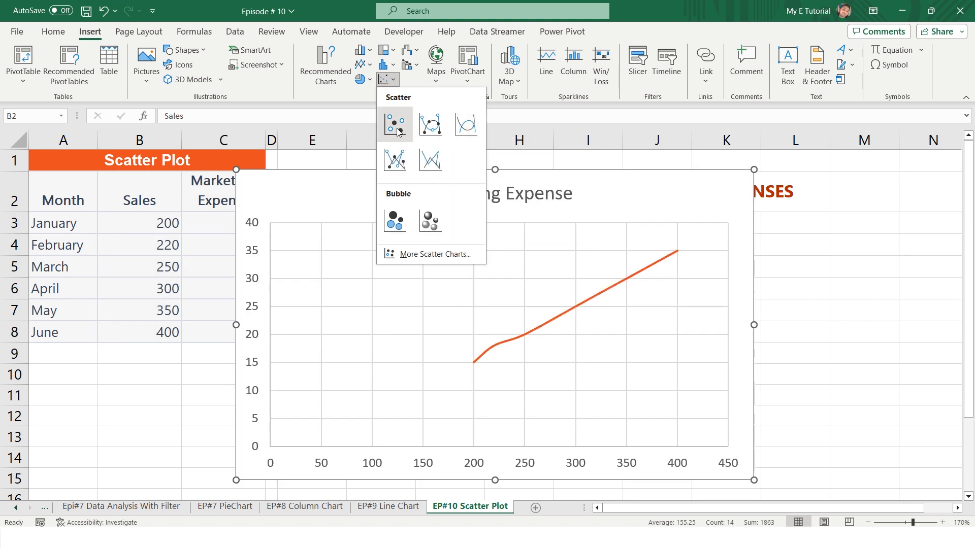
{"action": "left_click", "coordinate": [431, 124]}
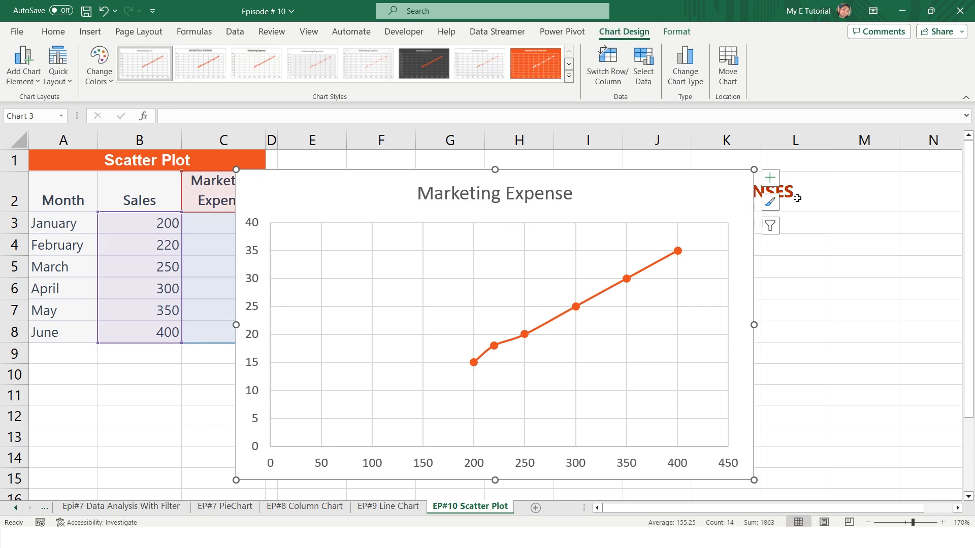
Step: Add axis titles to the chart and name the horizontal axis "Sales"
{"action": "left_click", "coordinate": [773, 184]}
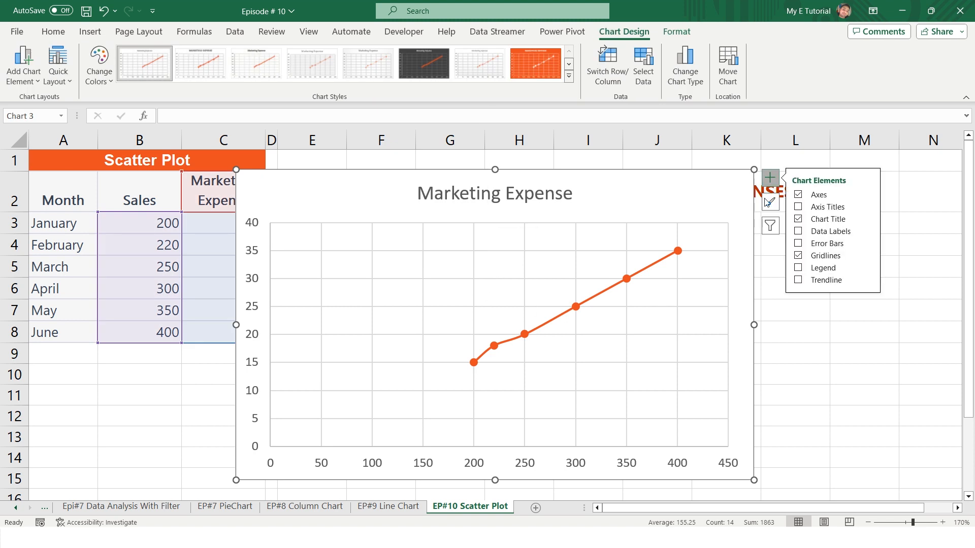
{"action": "left_click", "coordinate": [799, 208]}
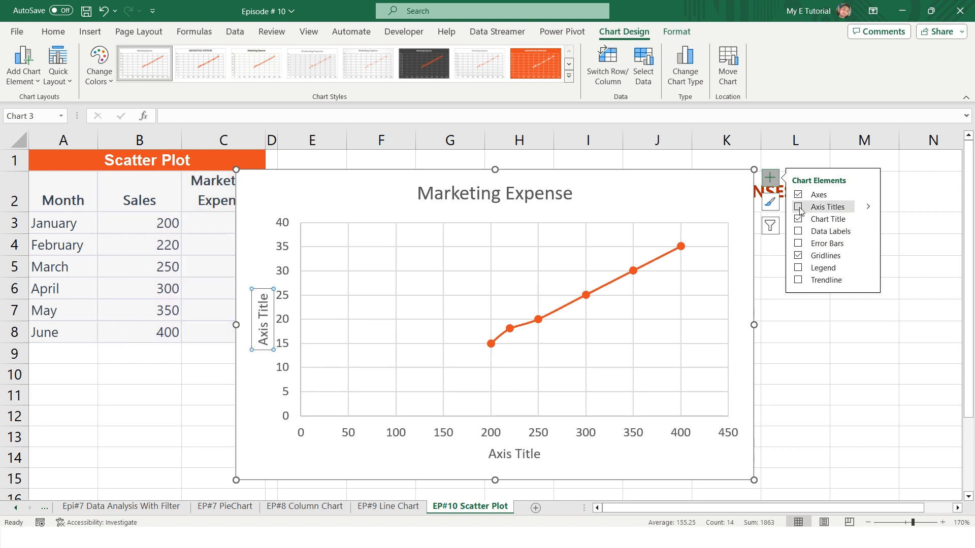
{"action": "left_click", "coordinate": [498, 455]}
{"action": "key", "text": "ctrl+a"}
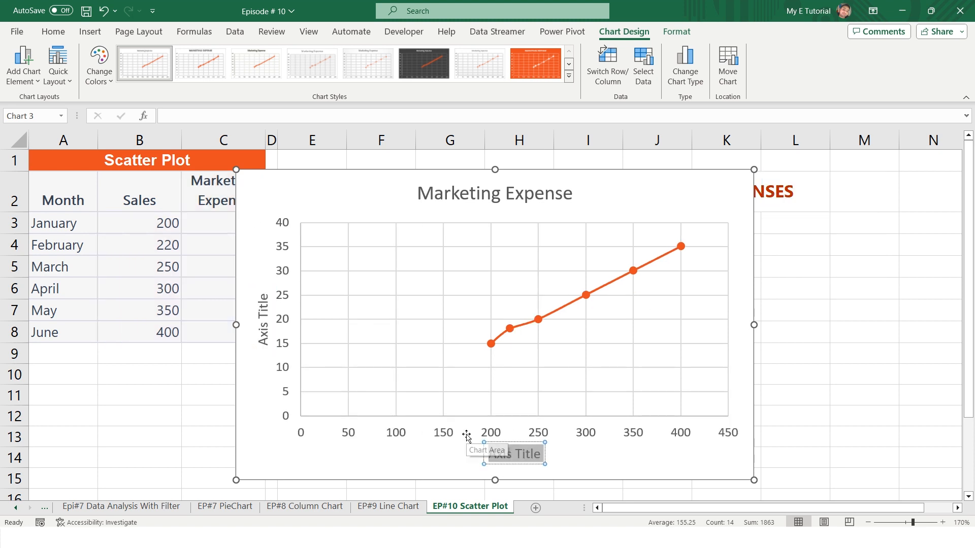
{"action": "type", "text": "Sales"}
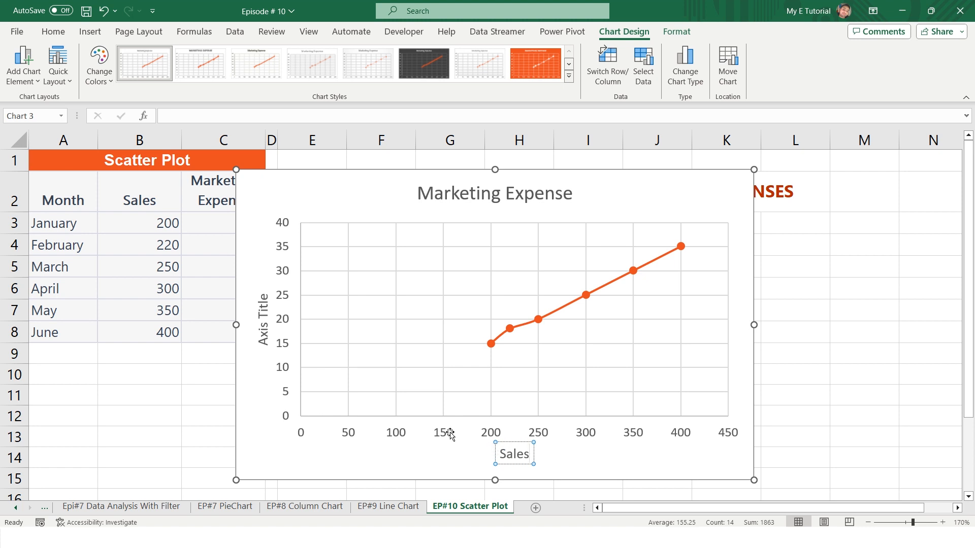
Step: Name the chart's vertical axis "Marketing Expenses"
{"action": "left_click", "coordinate": [264, 318]}
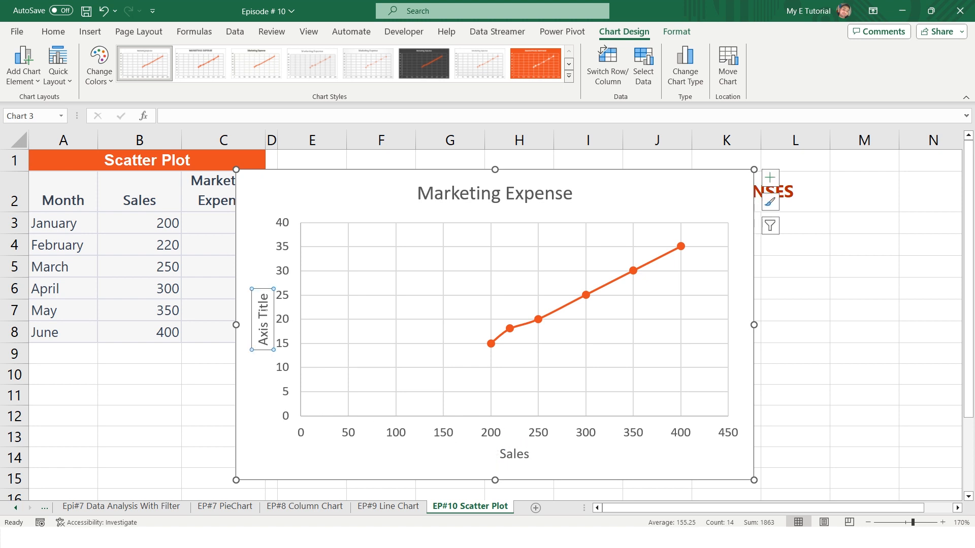
{"action": "key", "text": "ctrl+a"}
{"action": "type", "text": "Marketing Exp"}
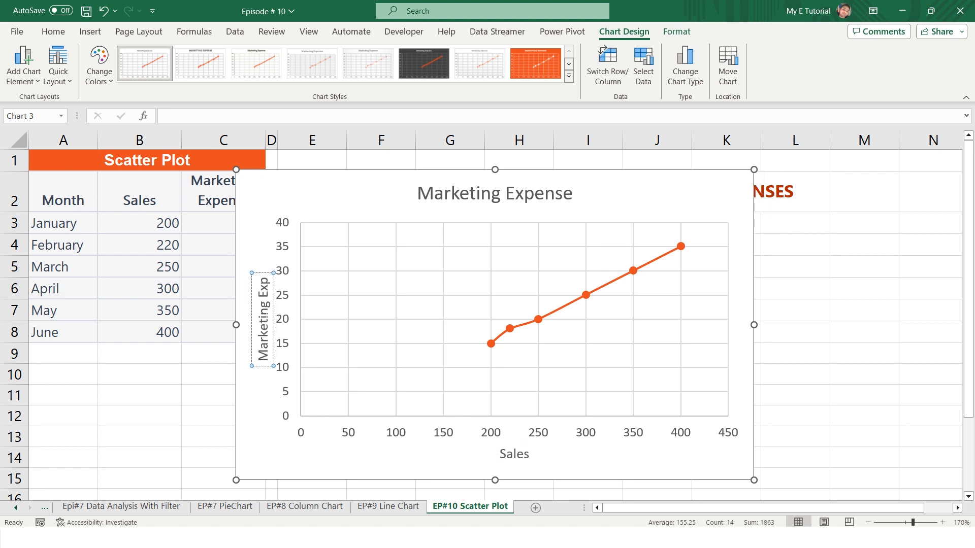
{"action": "type", "text": "enses"}
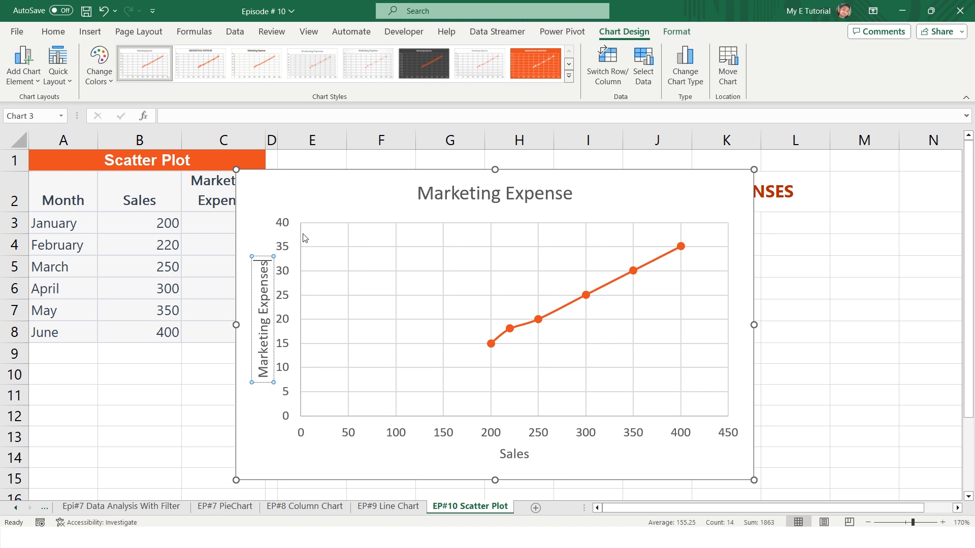
Step: Change the chart title to "Sales VS Marketing Expenses"
{"action": "left_click", "coordinate": [447, 197]}
{"action": "key", "text": "ctrl+a"}
{"action": "type", "text": "Sale"}
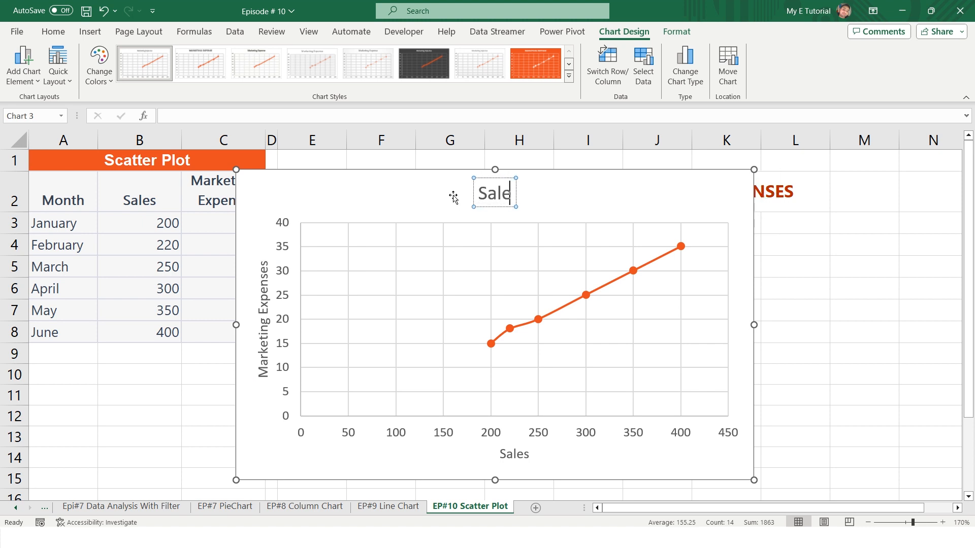
{"action": "type", "text": "s VS Mark"}
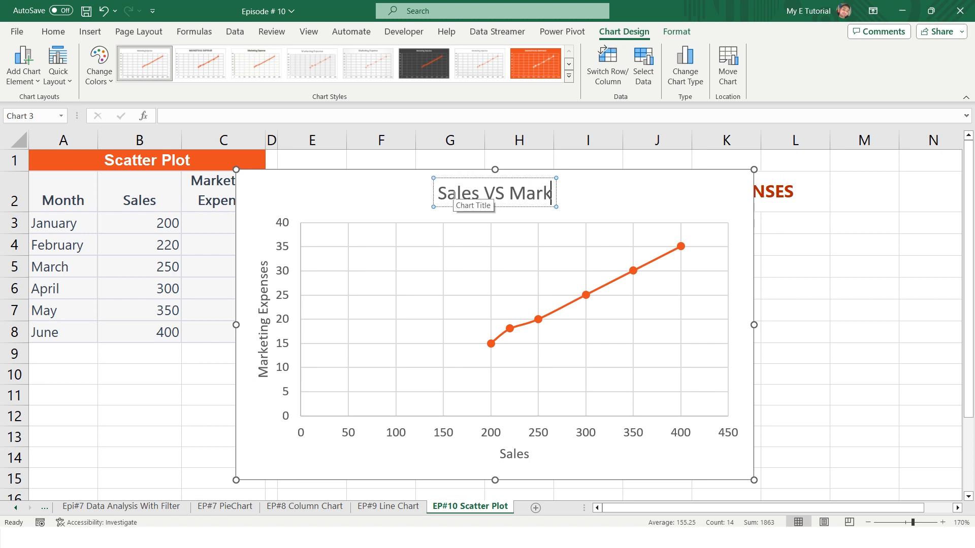
{"action": "type", "text": "eting Expenses"}
Step: Format the chart title with an orange fill and bold white text in the Arial font
{"action": "key", "text": "ctrl+a"}
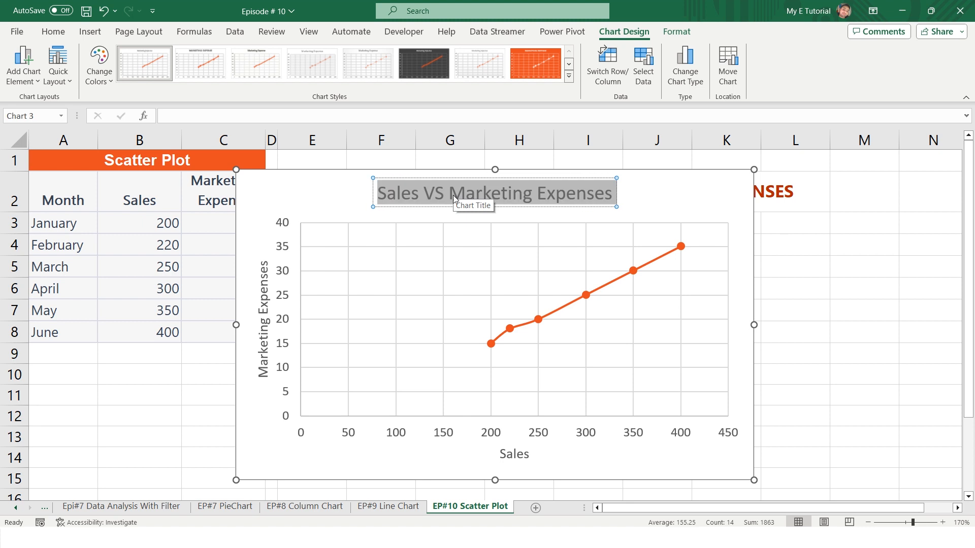
{"action": "left_click", "coordinate": [53, 32]}
{"action": "left_click", "coordinate": [215, 77]}
{"action": "left_click", "coordinate": [246, 129]}
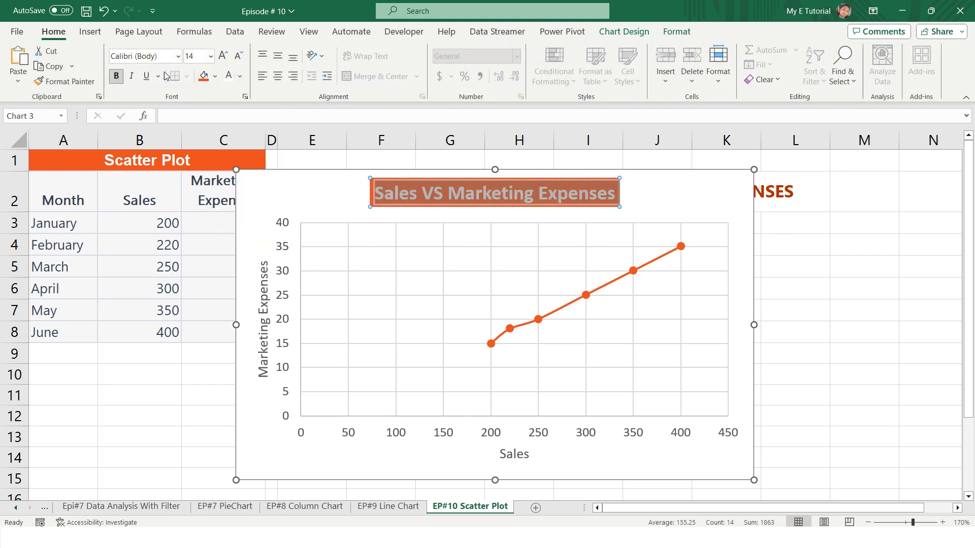
{"action": "left_click", "coordinate": [144, 57]}
{"action": "type", "text": "Arial"}
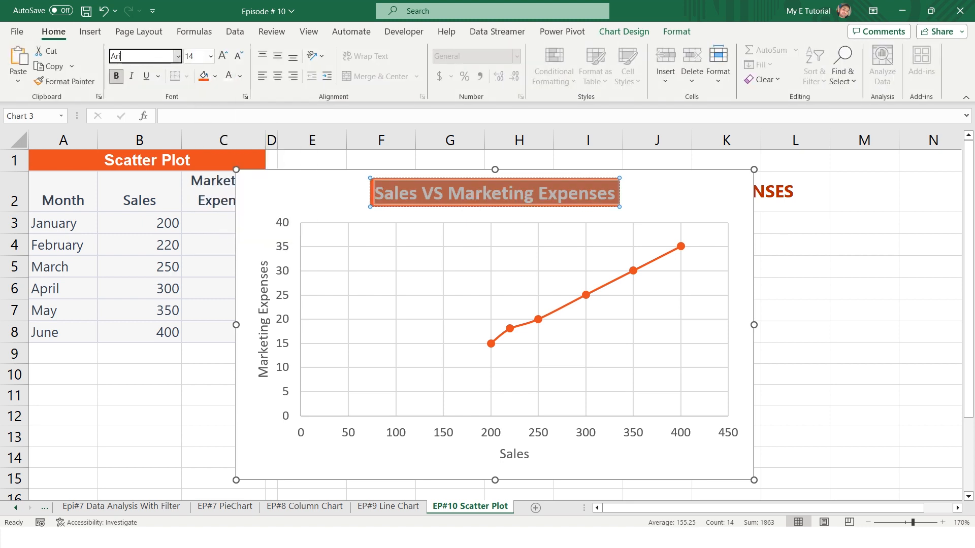
{"action": "key", "text": "Return"}
{"action": "left_click", "coordinate": [366, 160]}
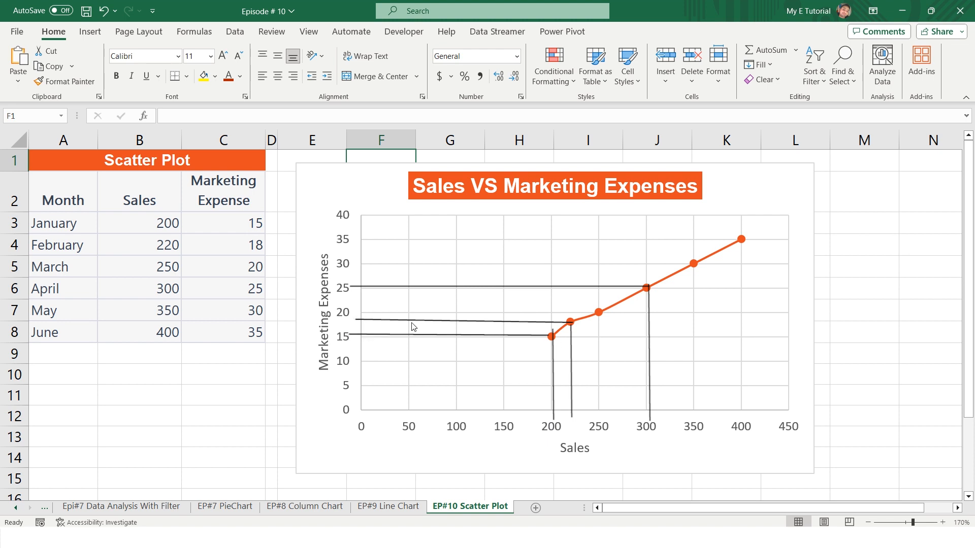
Step: Calculate the correlation between sales and marketing expense in cell B11 with =CORREL(B3:B8,C3:C8)
{"action": "mouse_move", "coordinate": [572, 329]}
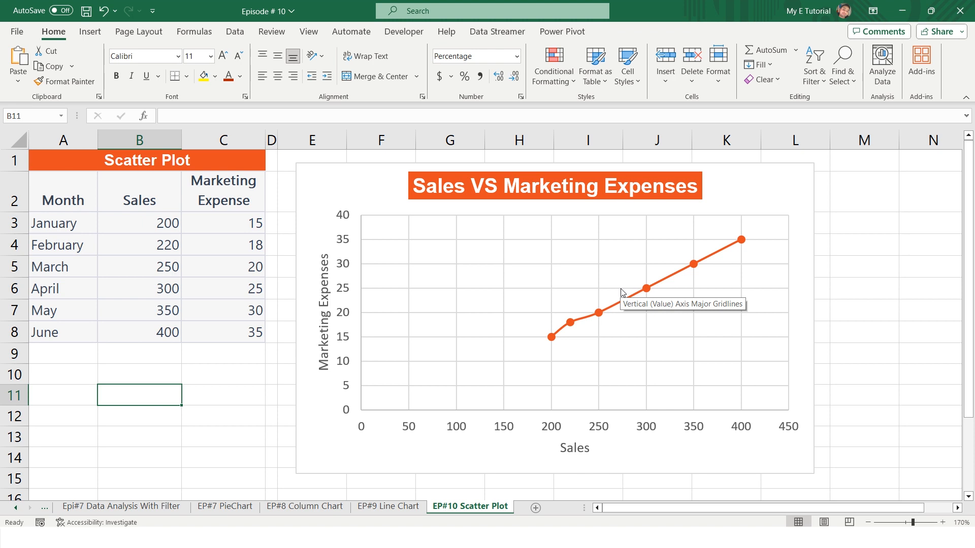
{"action": "type", "text": "="}
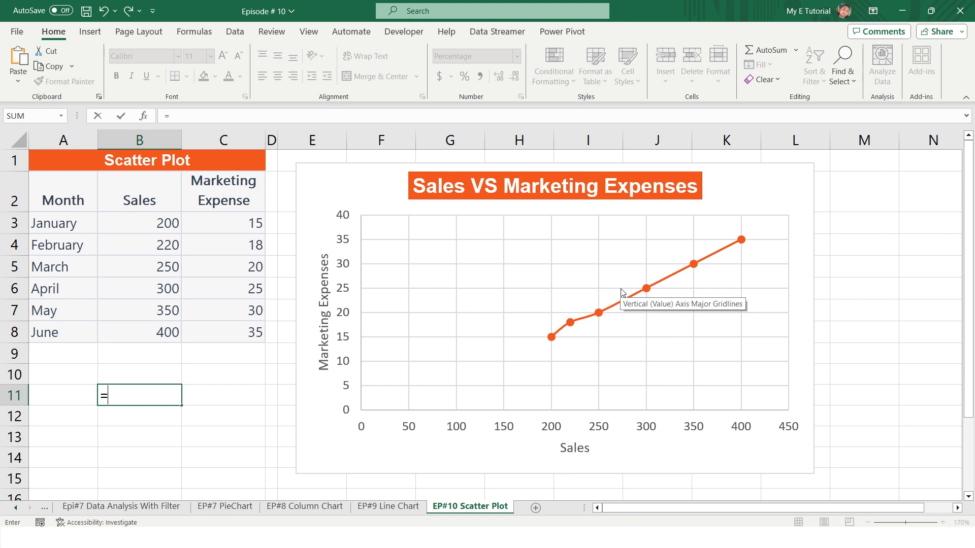
{"action": "type", "text": "corr"}
{"action": "key", "text": "Tab"}
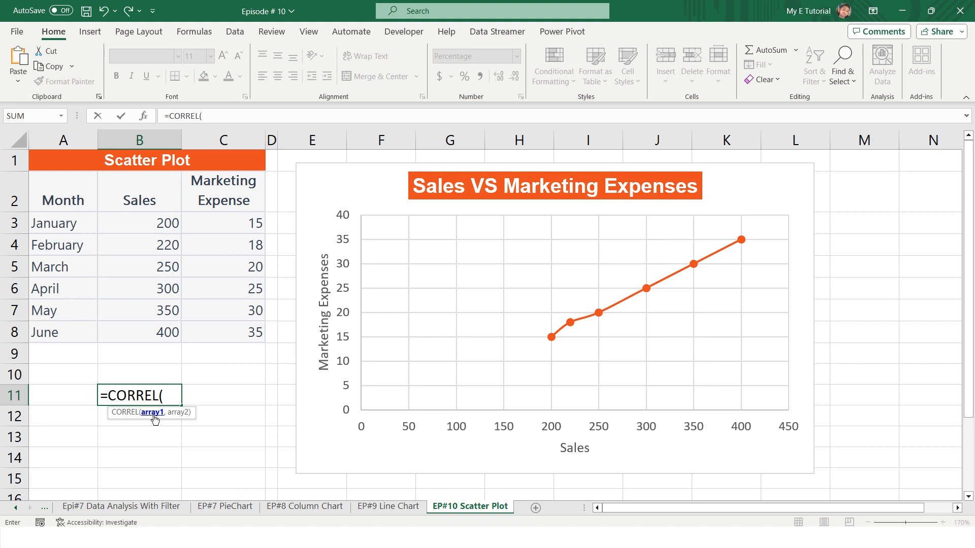
{"action": "left_click_drag", "start_coordinate": [147, 220], "coordinate": [159, 333]}
{"action": "type", "text": ","}
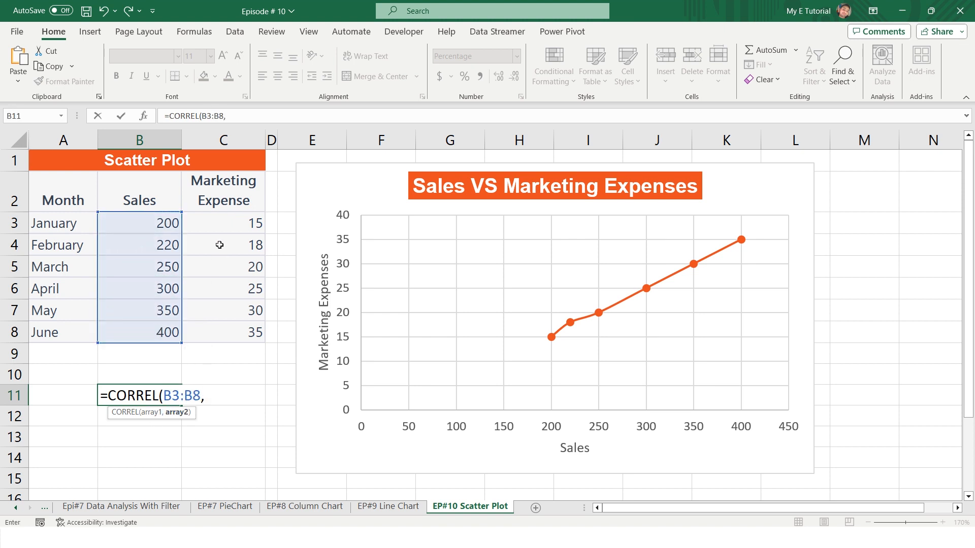
{"action": "left_click_drag", "start_coordinate": [225, 219], "coordinate": [227, 331]}
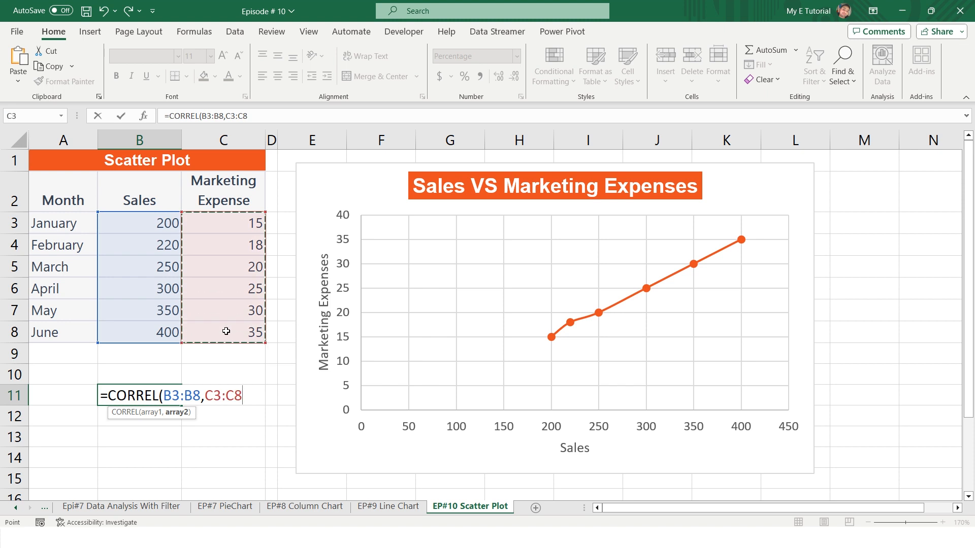
{"action": "key", "text": "Return"}
{"action": "key", "text": "Up"}
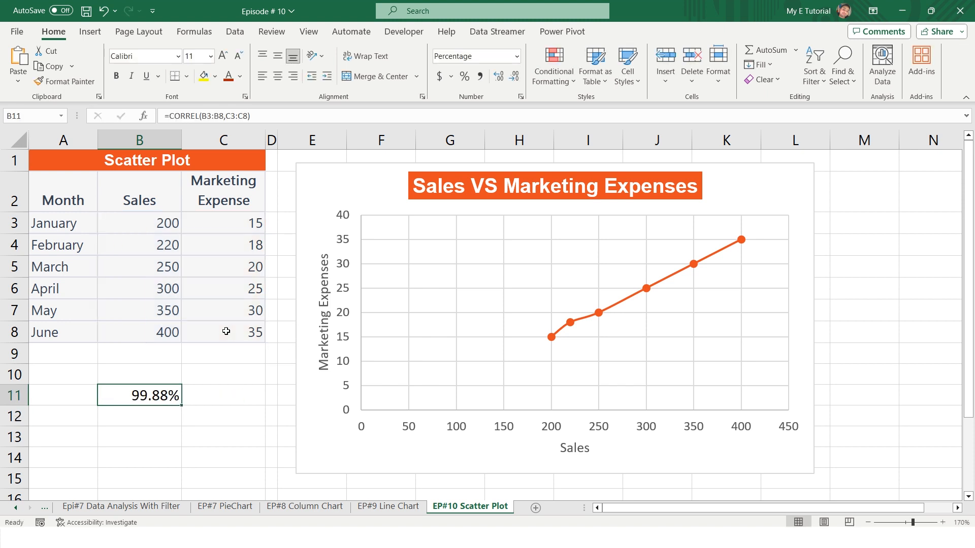